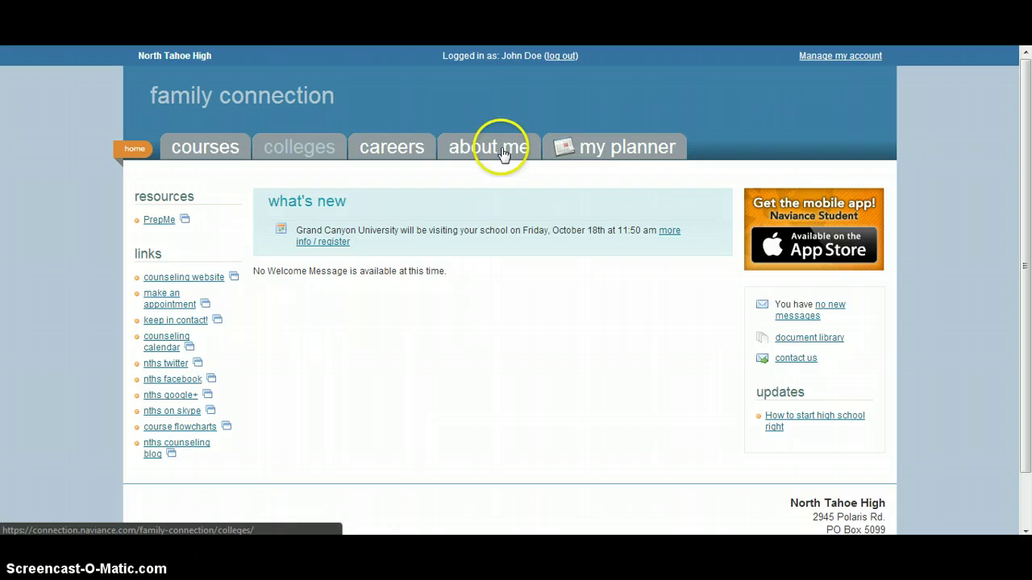
Open the list of colleges I'm applying to from the colleges section.
click(322, 151)
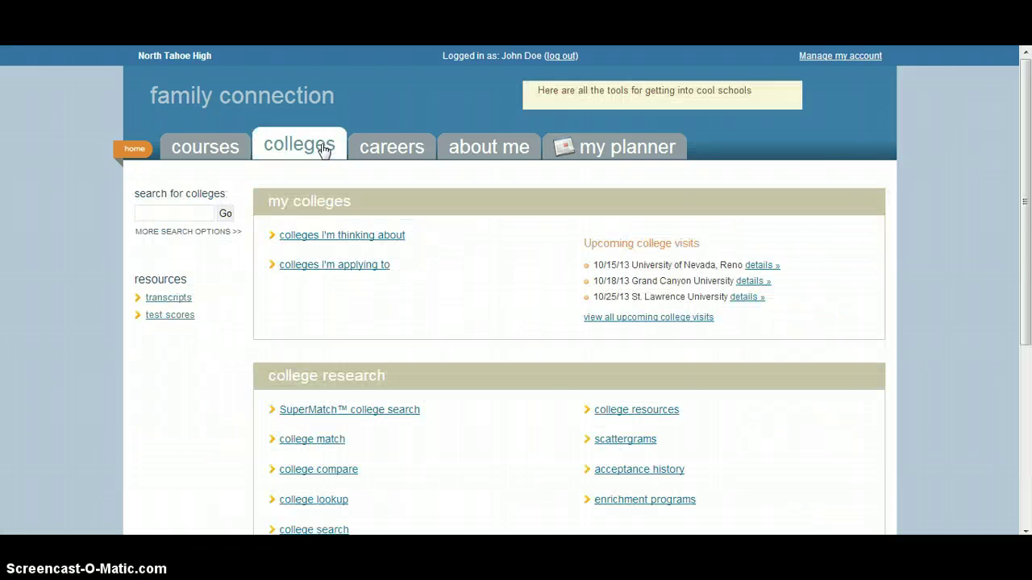
click(402, 260)
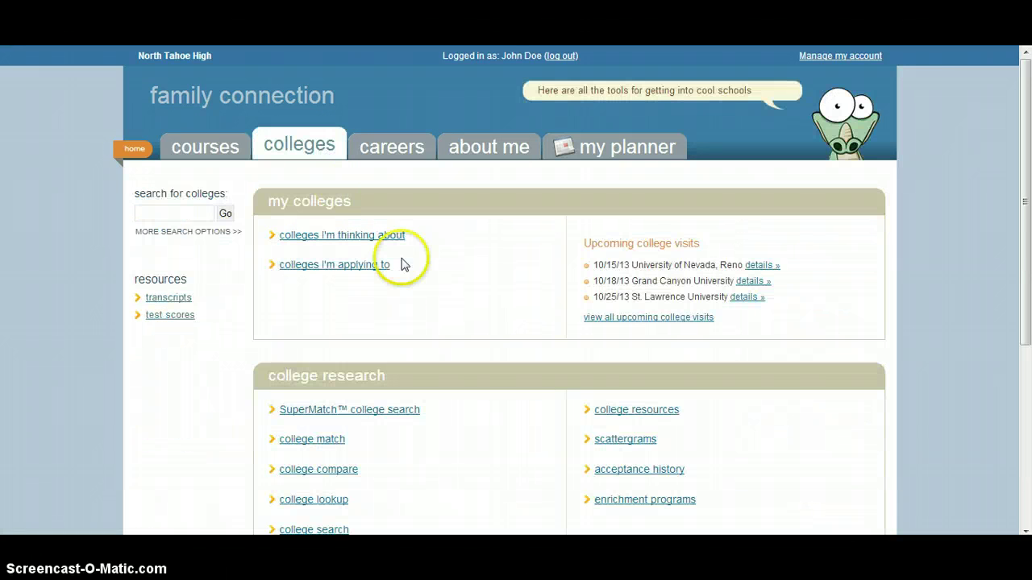
click(330, 267)
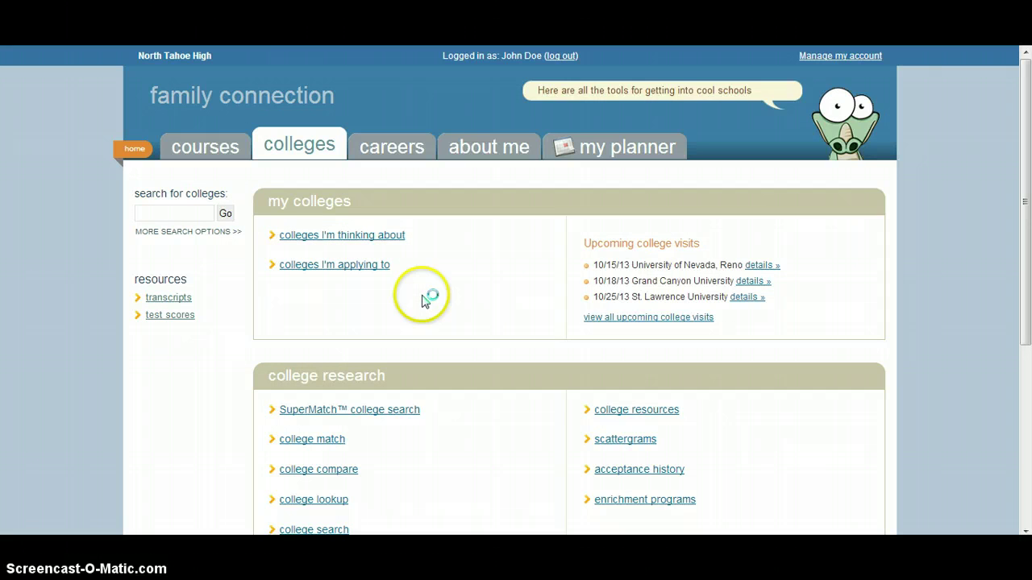
Open the add/cancel requests form for teacher recommendations from the colleges I'm applying to page.
scroll(421, 292, down, 4)
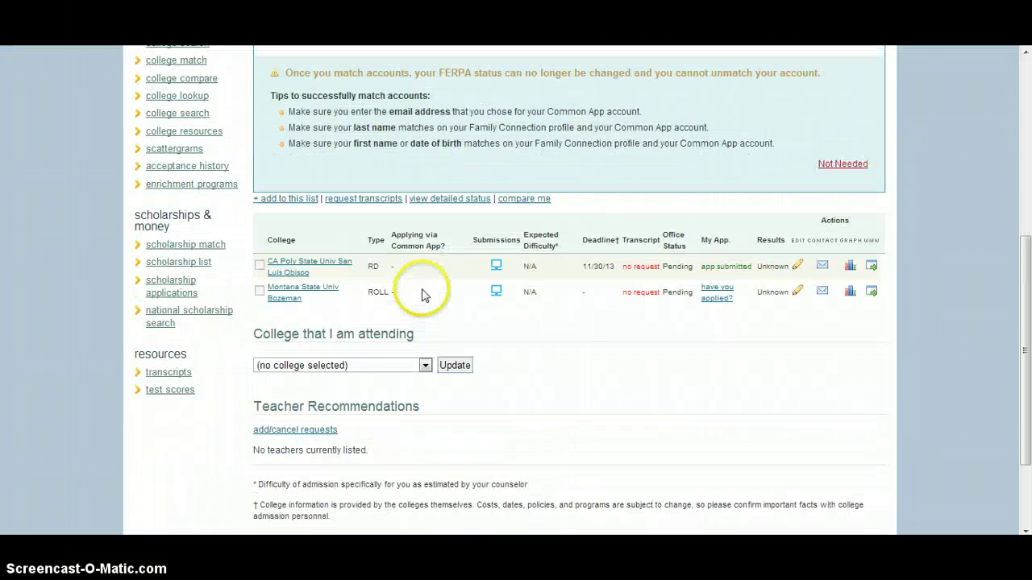
scroll(214, 209, up, 2)
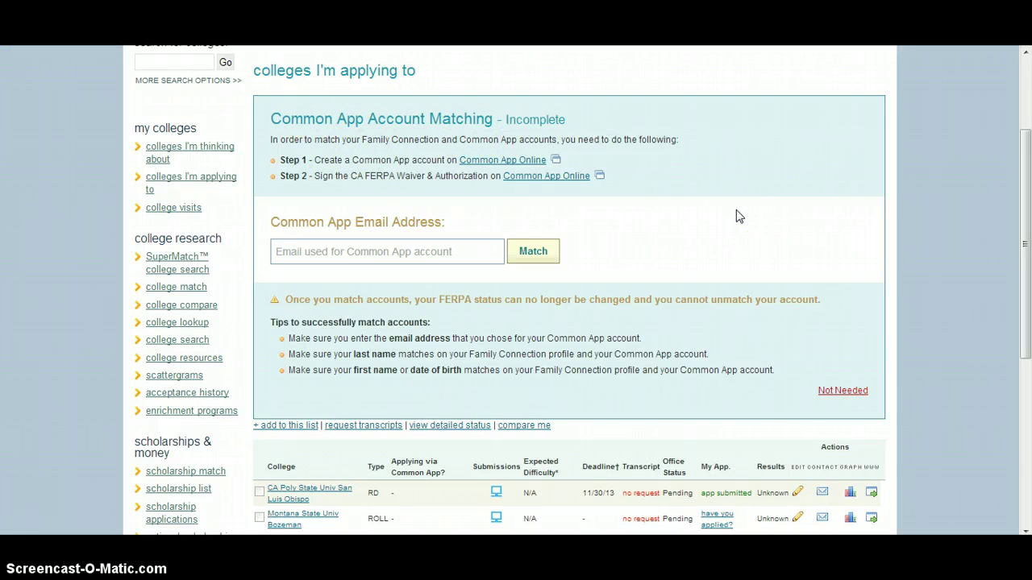
scroll(736, 215, down, 3)
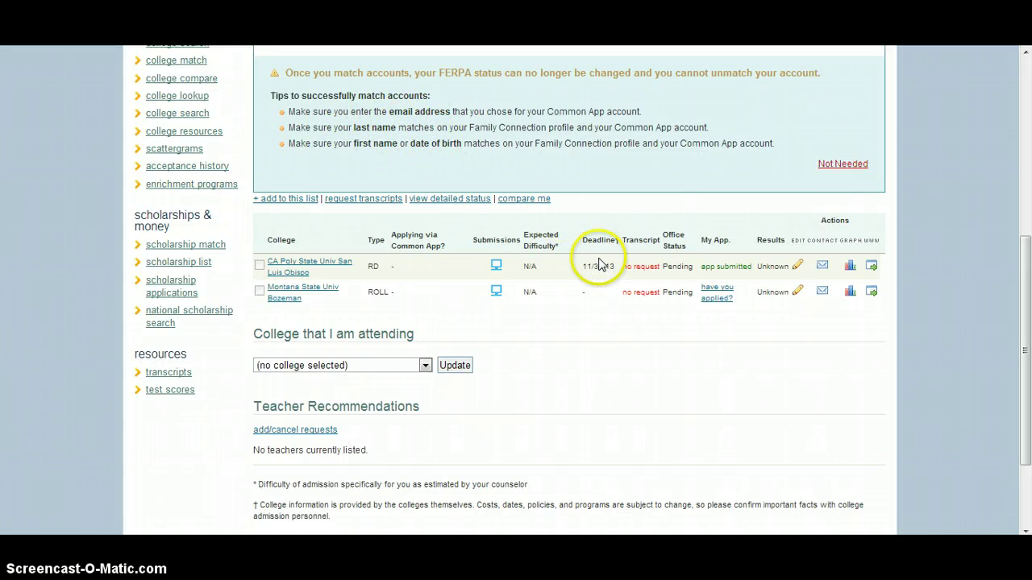
scroll(600, 264, down, 1)
scroll(463, 304, down, 1)
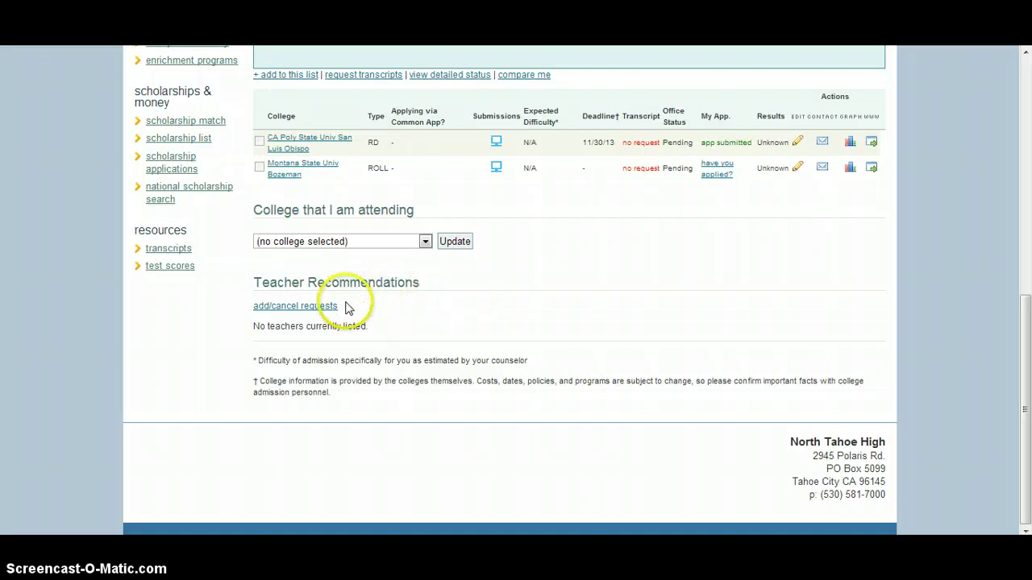
scroll(345, 300, up, 2)
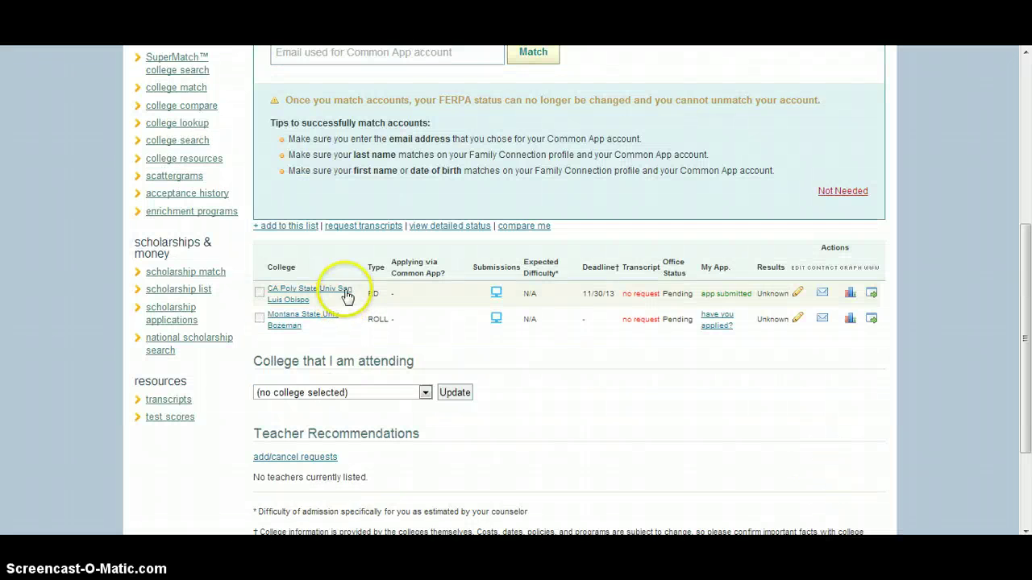
scroll(349, 292, up, 1)
scroll(329, 288, down, 3)
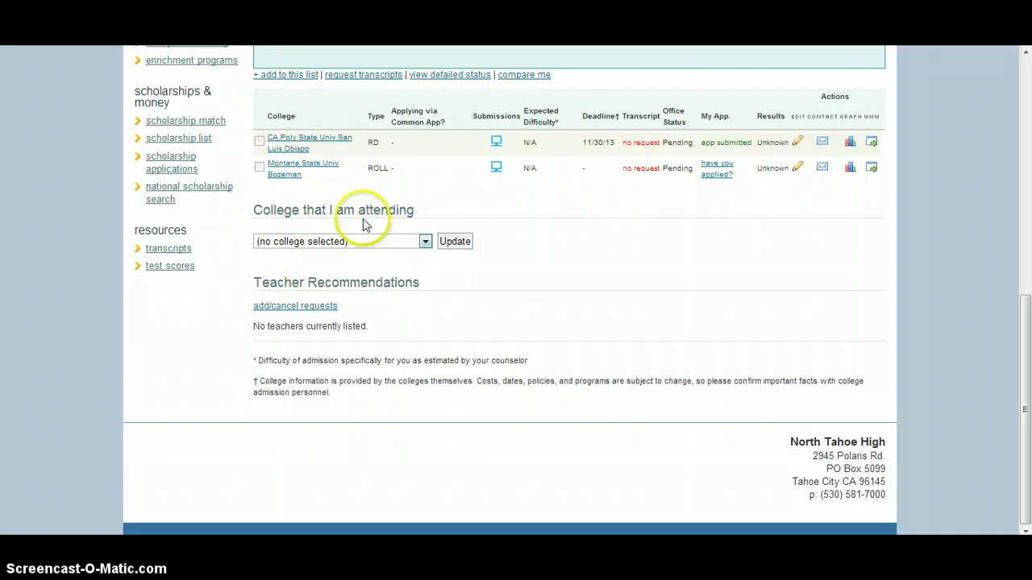
click(299, 308)
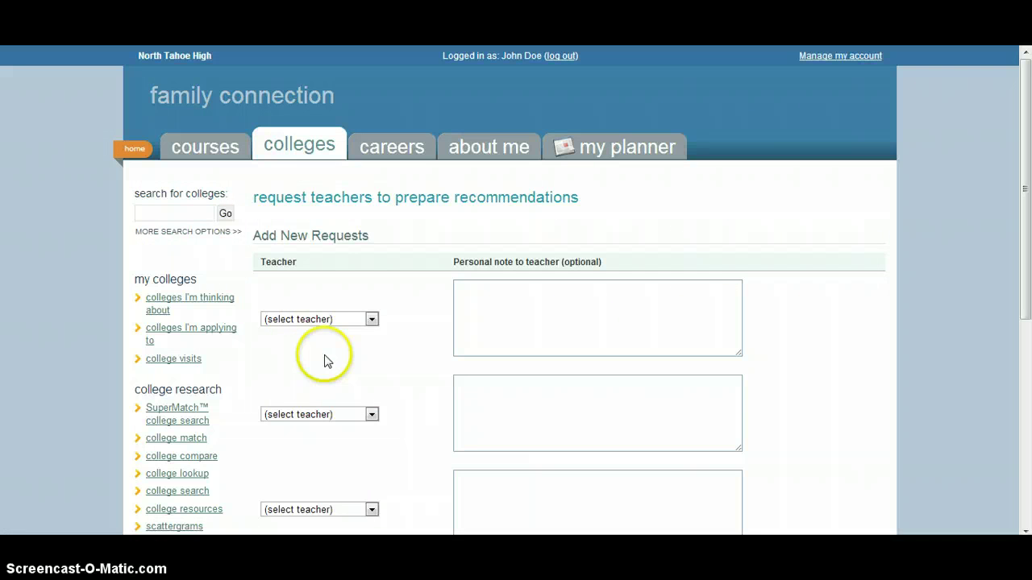
Choose a teacher for the first new recommendation request.
scroll(358, 299, down, 4)
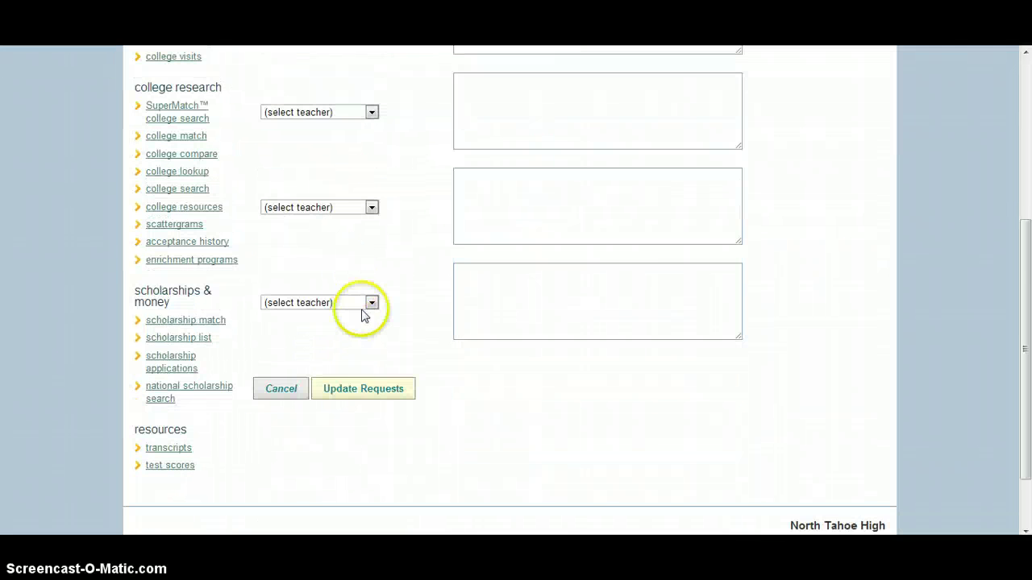
scroll(361, 315, up, 2)
scroll(268, 280, up, 2)
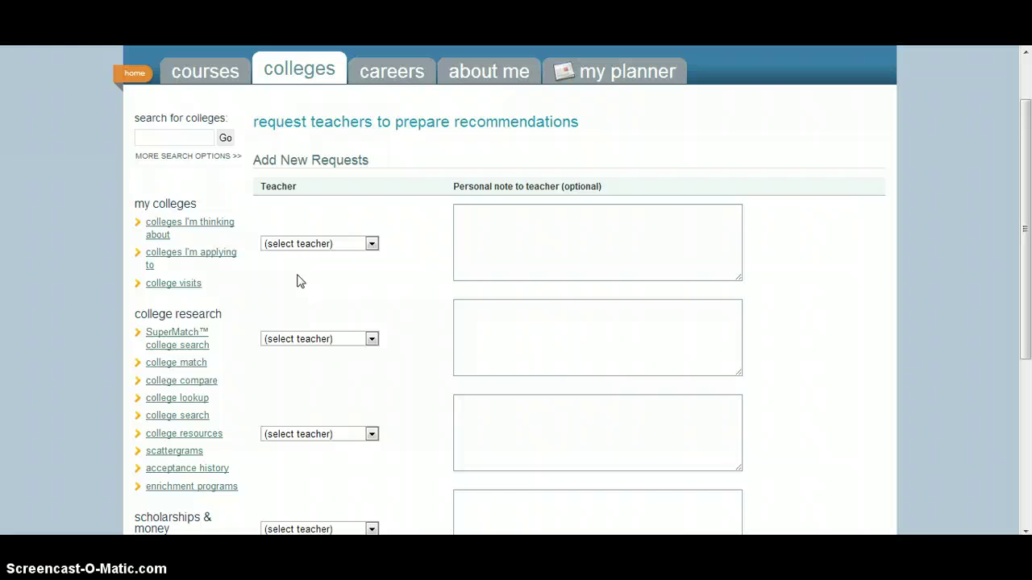
click(304, 249)
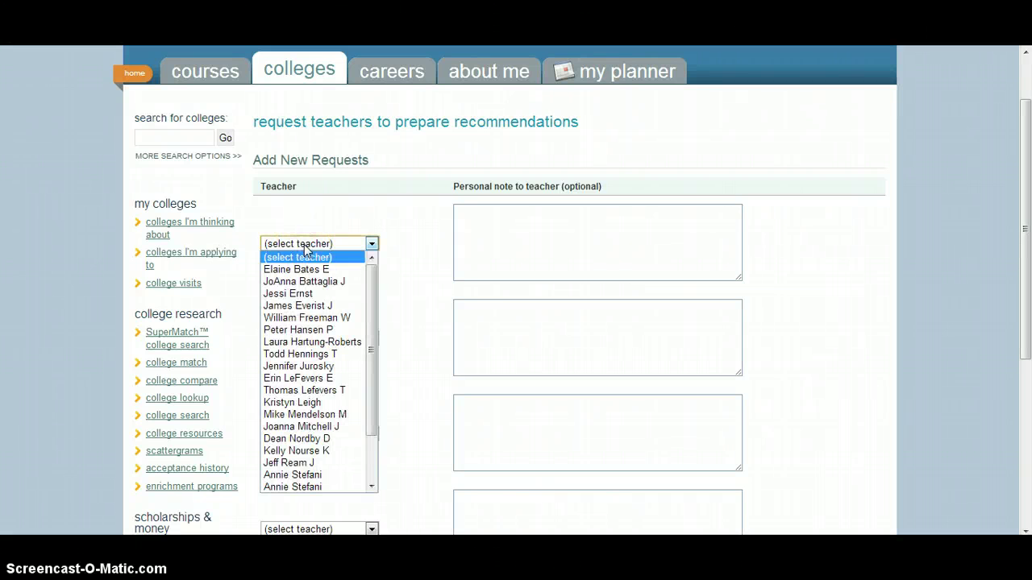
scroll(299, 346, down, 2)
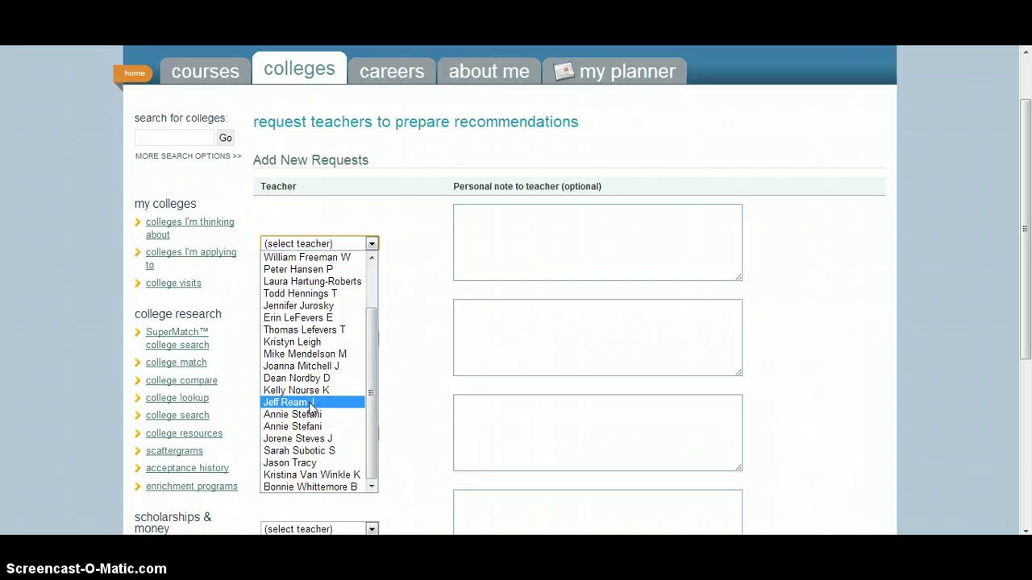
click(311, 403)
Choose a different teacher for the second recommendation request.
click(319, 339)
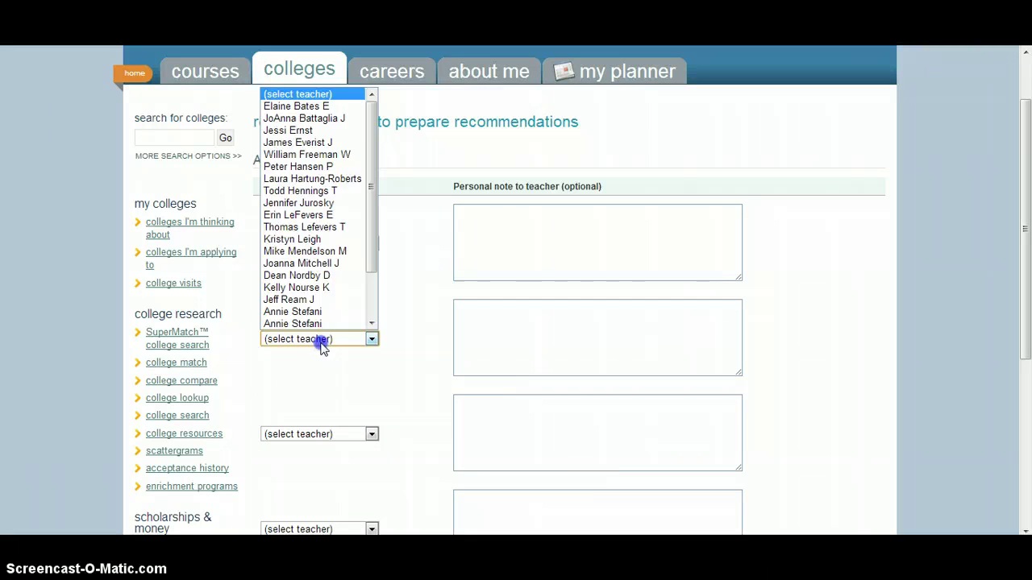
scroll(324, 254, down, 2)
scroll(322, 238, up, 2)
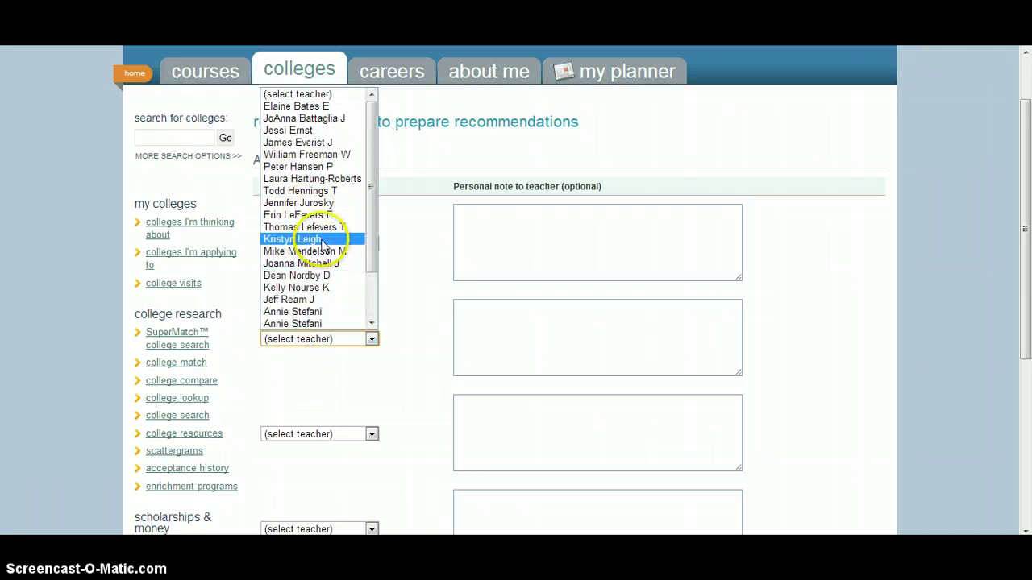
scroll(320, 227, down, 2)
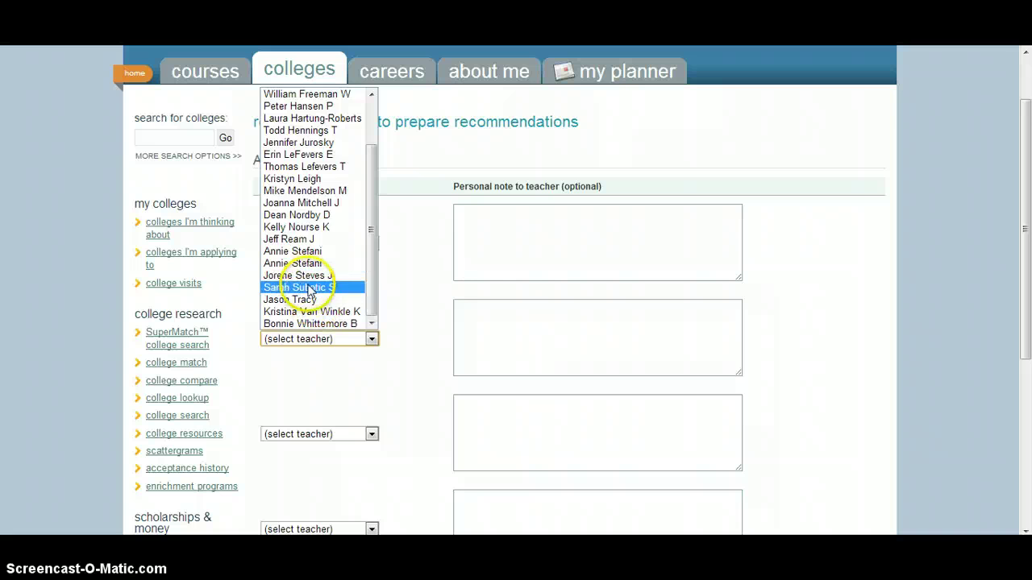
scroll(323, 266, up, 2)
click(319, 203)
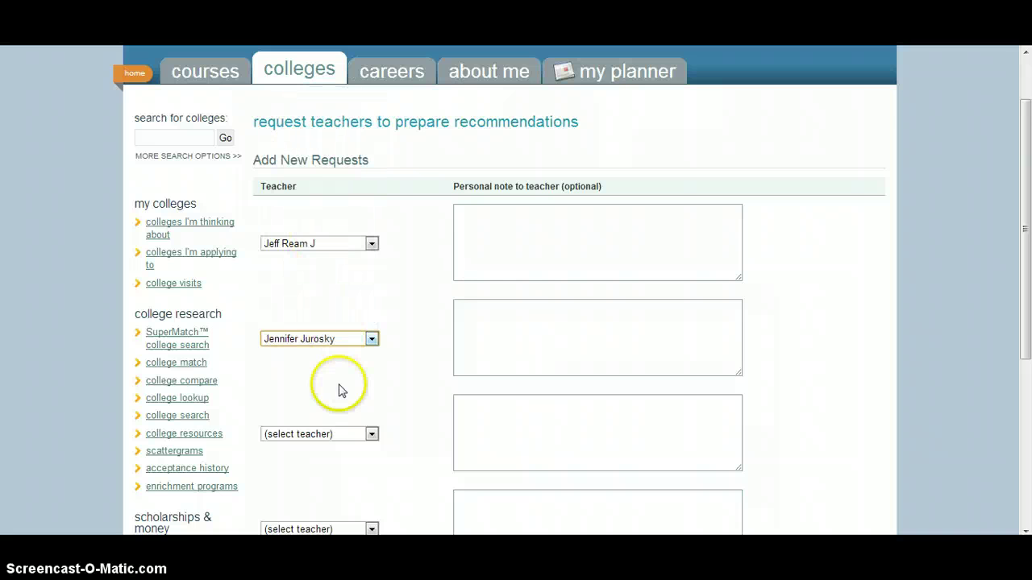
Enter the personal note "Thank you - please submit to Stanford only." for the first teacher.
click(505, 261)
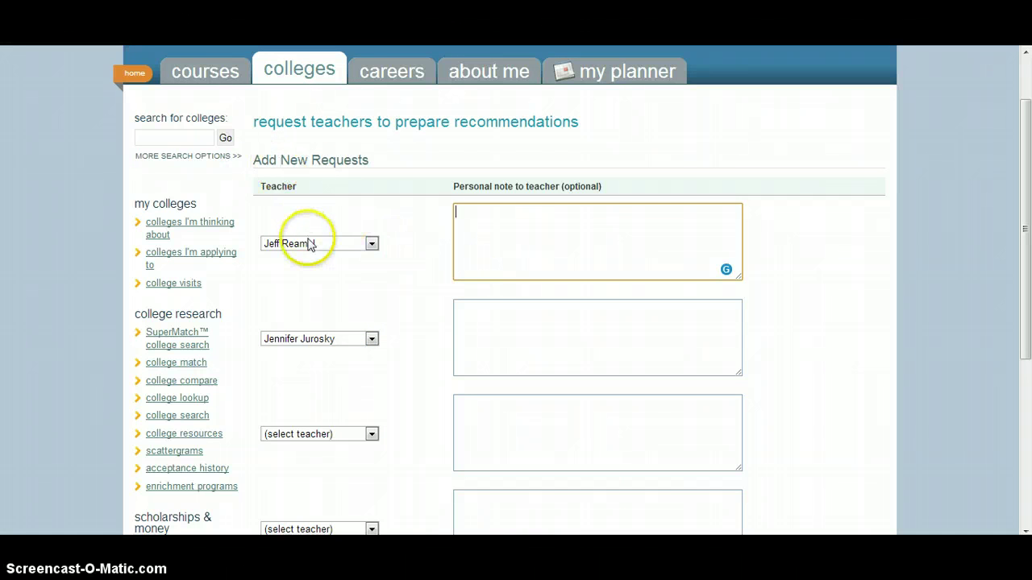
click(428, 258)
scroll(484, 250, down, 3)
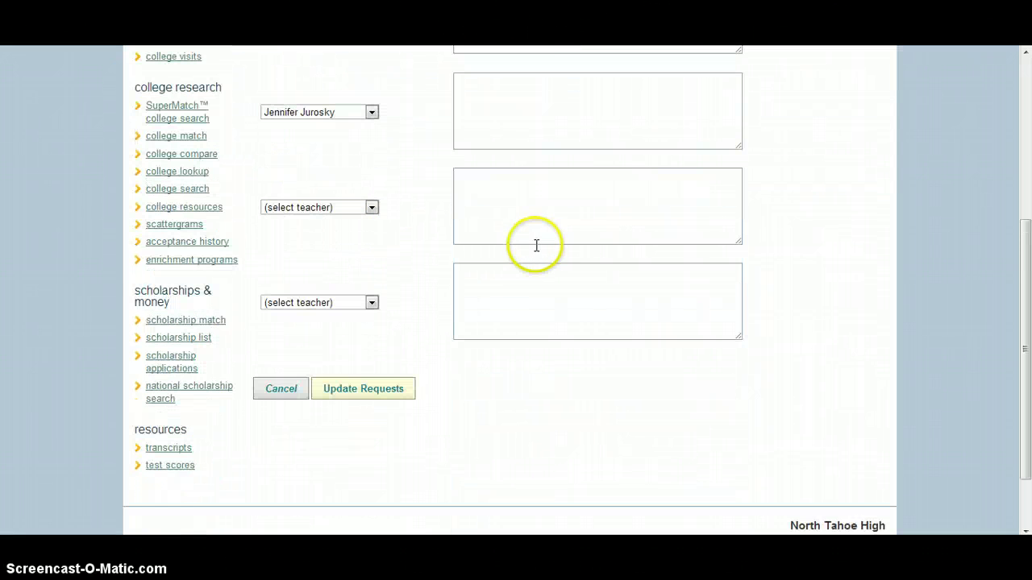
scroll(439, 339, up, 3)
click(481, 218)
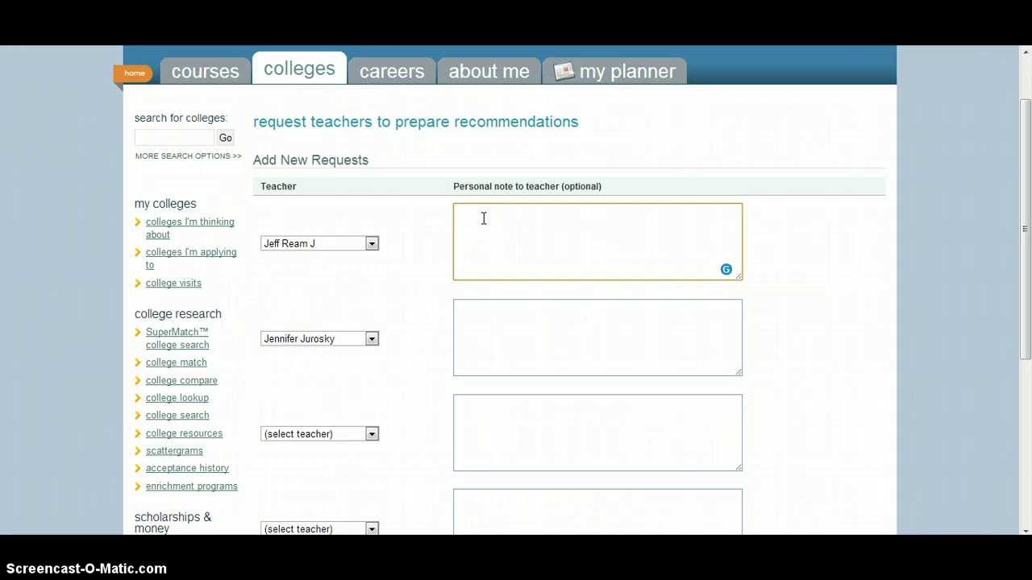
click(482, 228)
scroll(505, 244, down, 2)
scroll(483, 290, up, 3)
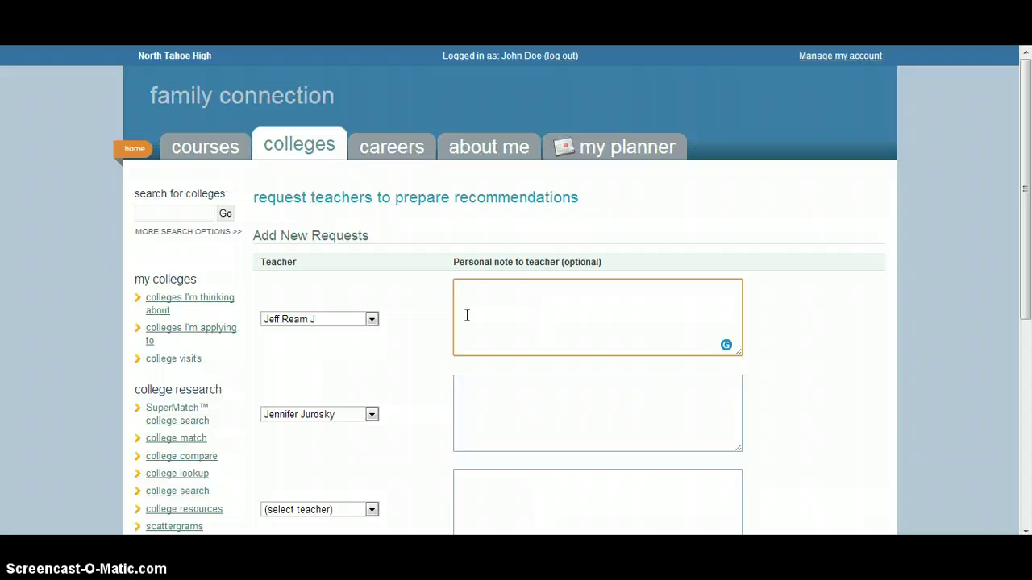
text(Thank you - please submit to Stanford ol)
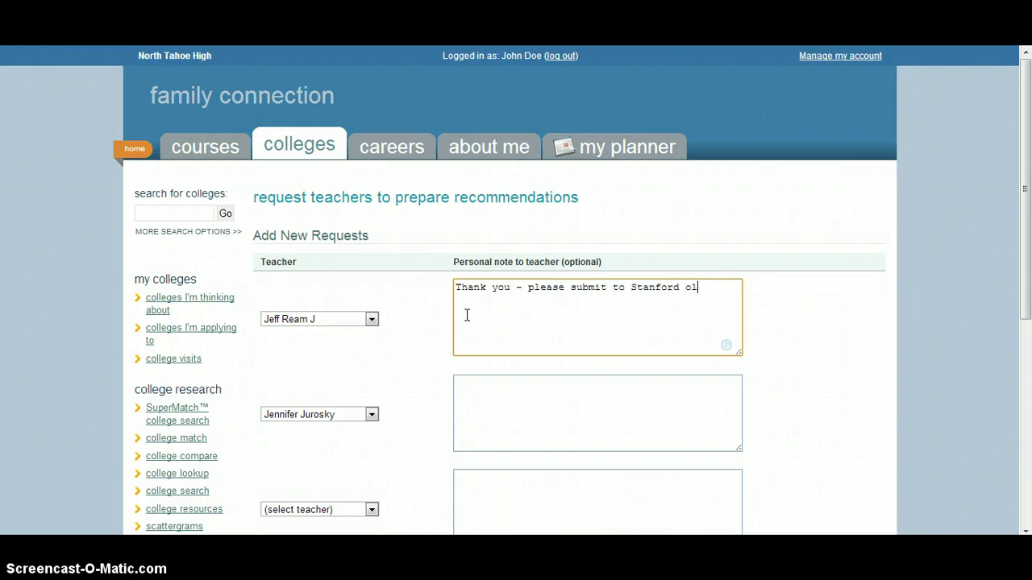
key(BackSpace)
text(nly.)
Enter the personal note "Only submit to Dartmouth." for the second teacher.
click(514, 404)
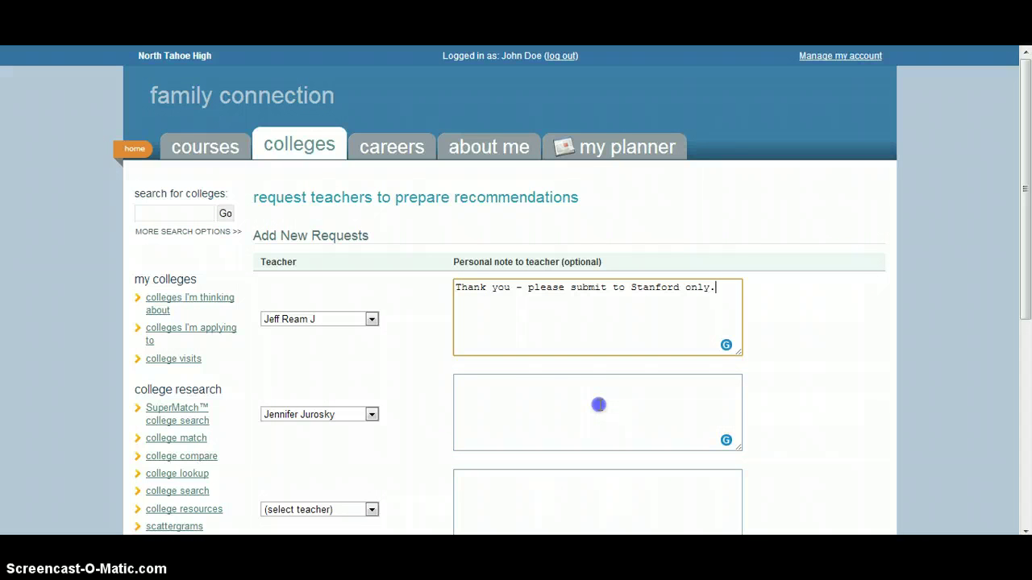
click(552, 394)
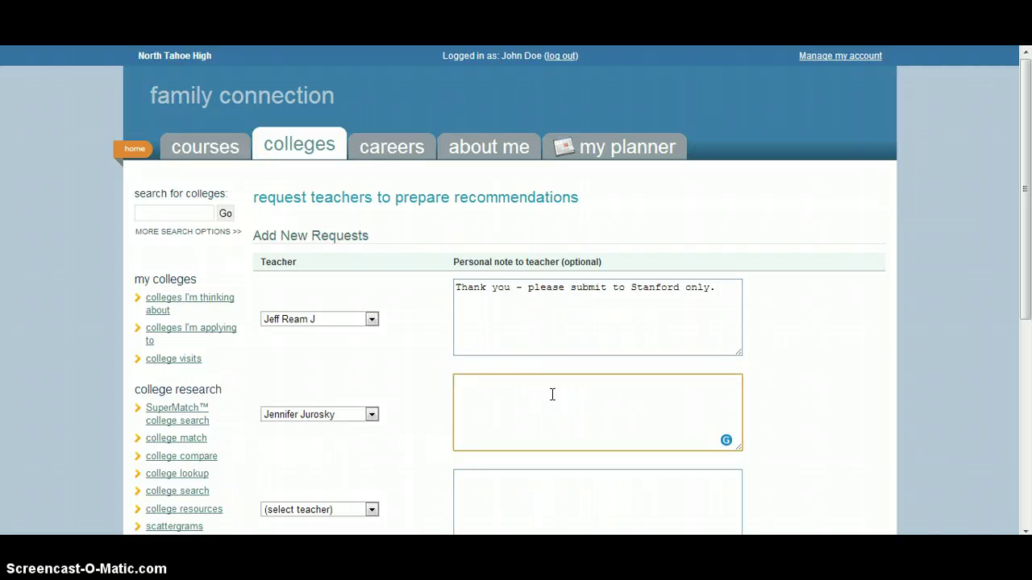
text(Only submit to Dar)
key(BackSpace)
key(BackSpace)
text(artmouth.)
click(541, 436)
Add "TEST - " to the beginning of the second teacher's note and submit the recommendation requests.
scroll(433, 387, down, 2)
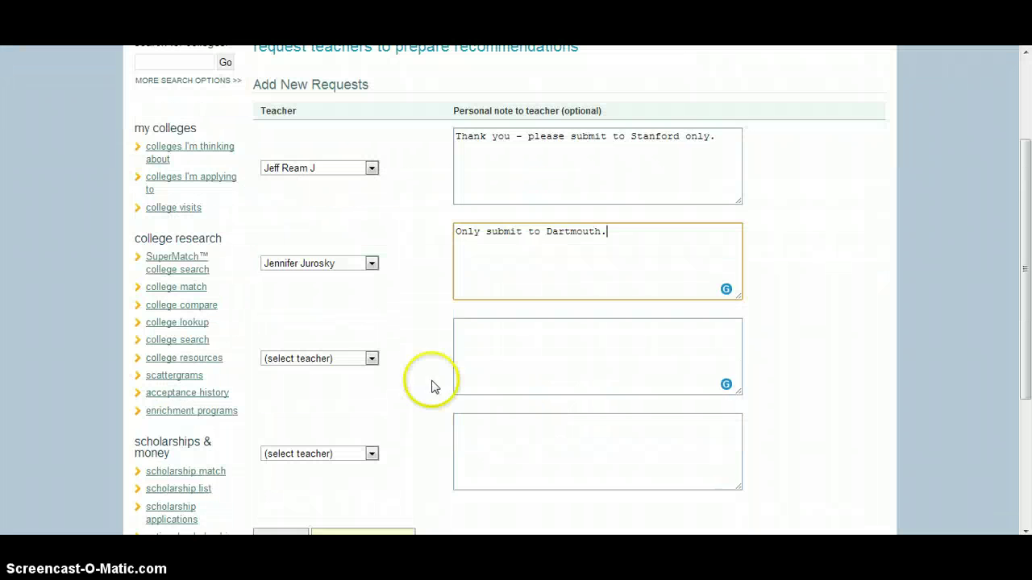
scroll(384, 326, down, 2)
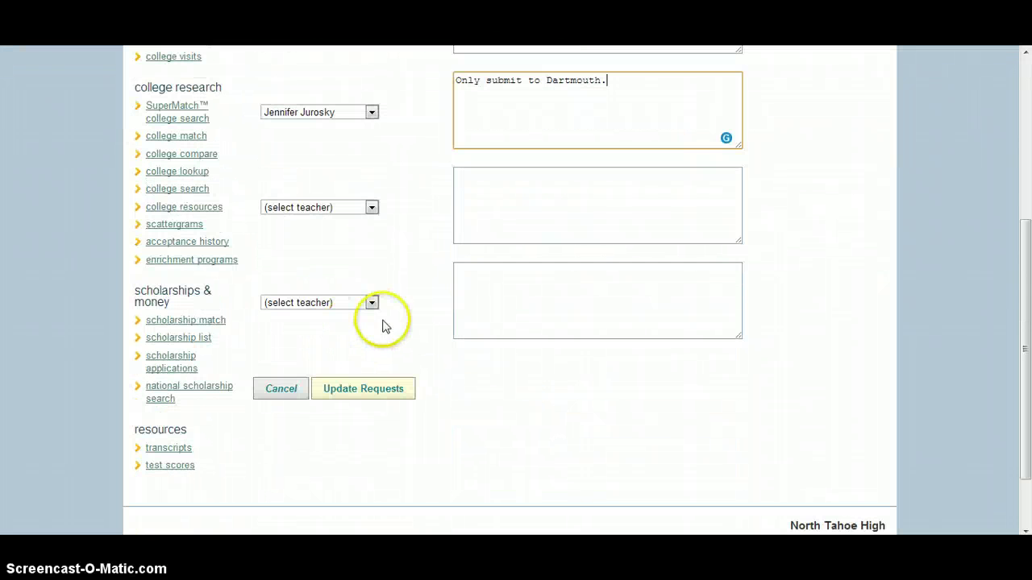
click(456, 81)
text(TEST -)
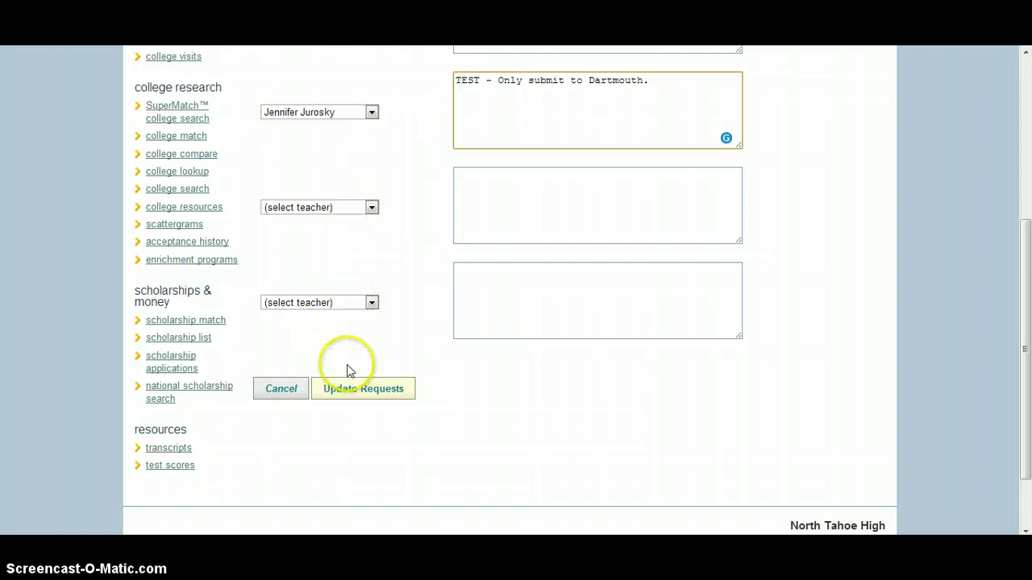
click(352, 395)
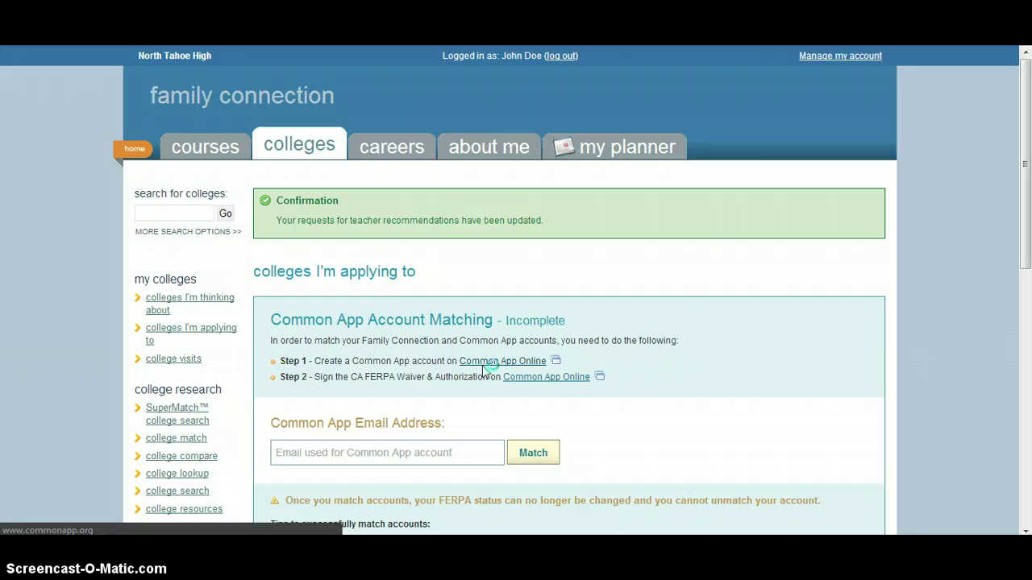
Review the submitted requests under Teacher Recommendations and dismiss the new mail notification.
scroll(411, 289, down, 3)
scroll(411, 291, down, 3)
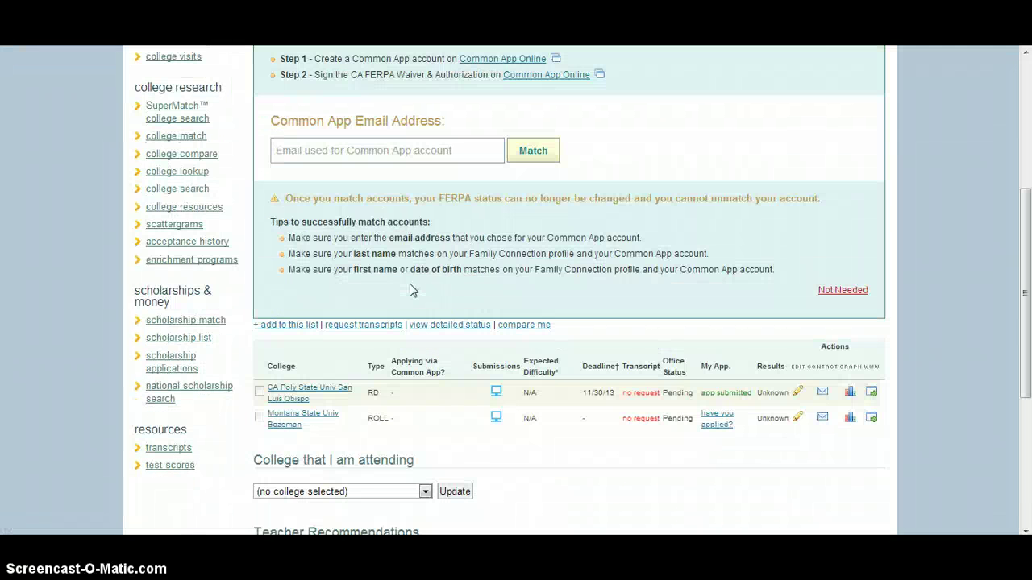
scroll(411, 289, down, 6)
click(455, 302)
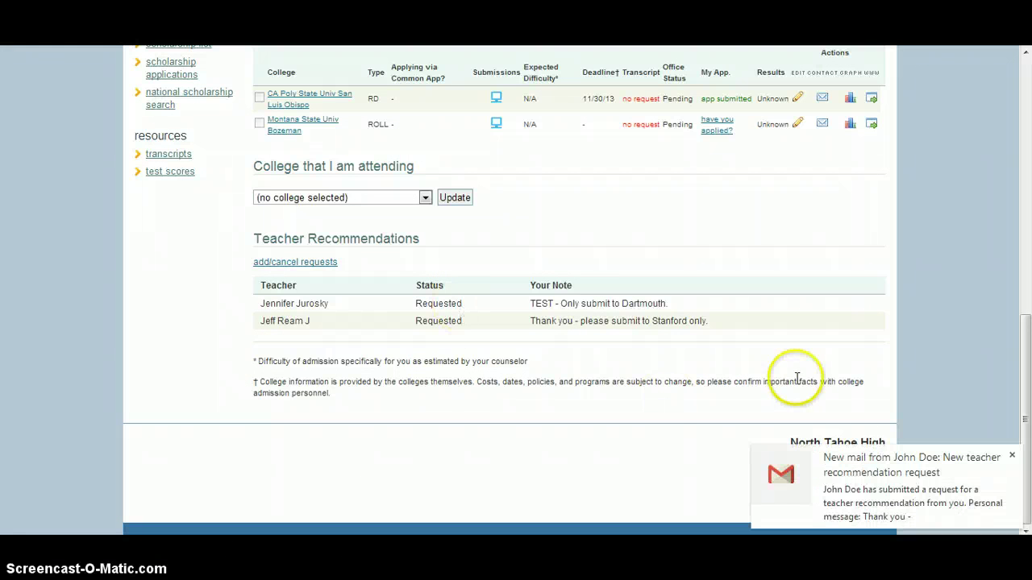
click(1010, 457)
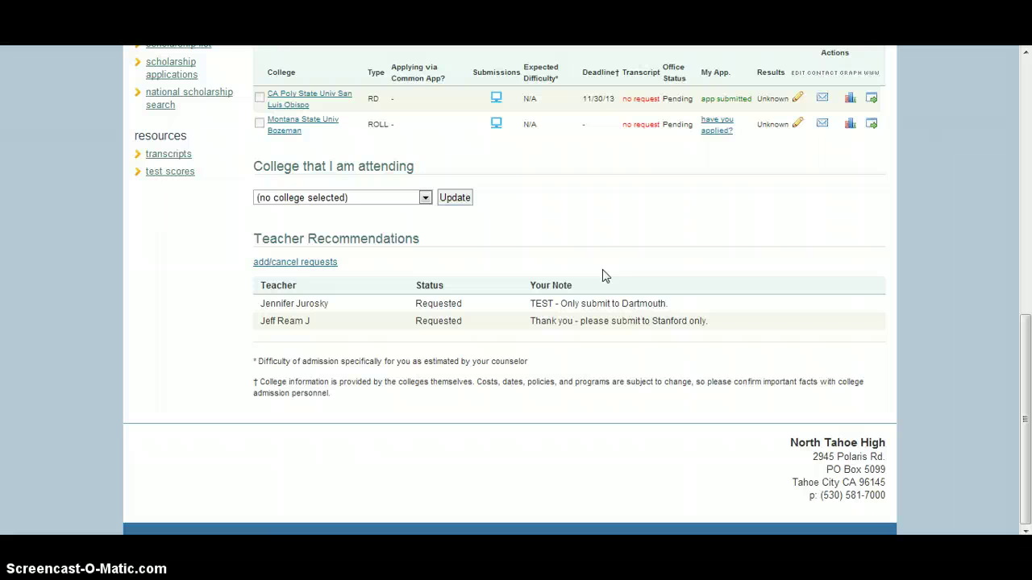
Examine the status of each request in the Teacher Recommendations table.
click(596, 266)
click(551, 363)
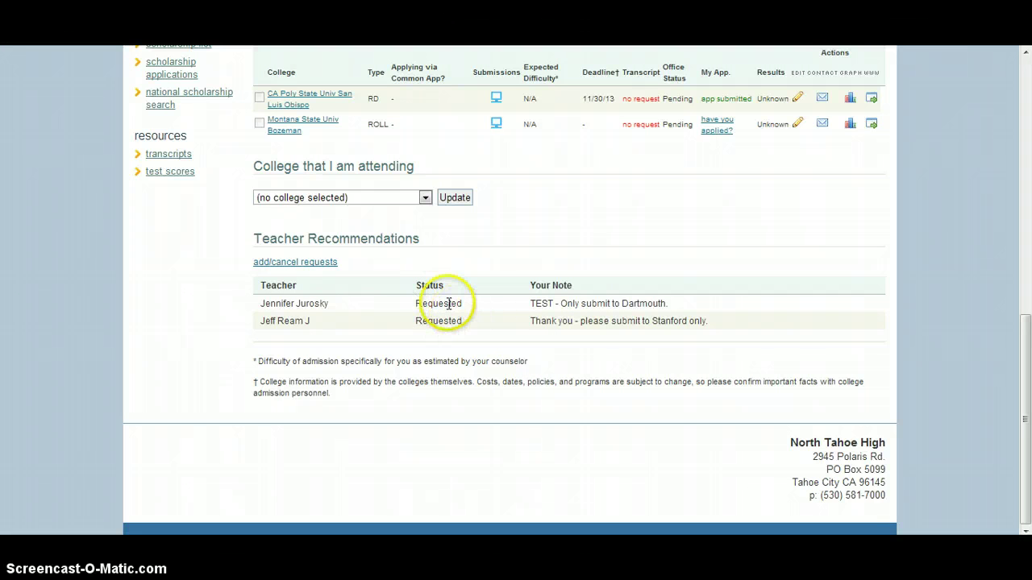
drag(414, 305, 490, 299)
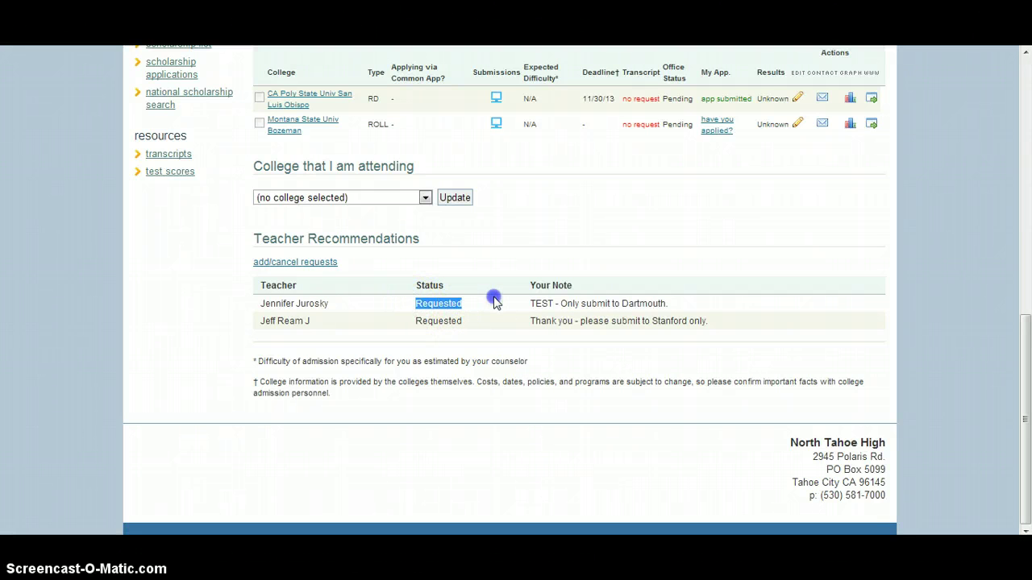
click(488, 304)
drag(412, 300, 465, 311)
click(436, 300)
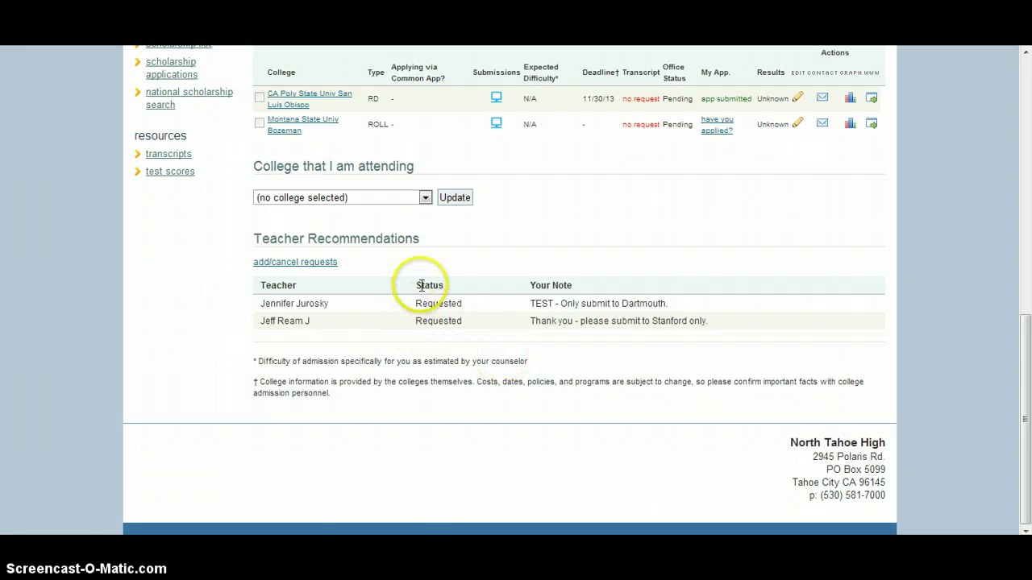
scroll(435, 283, up, 3)
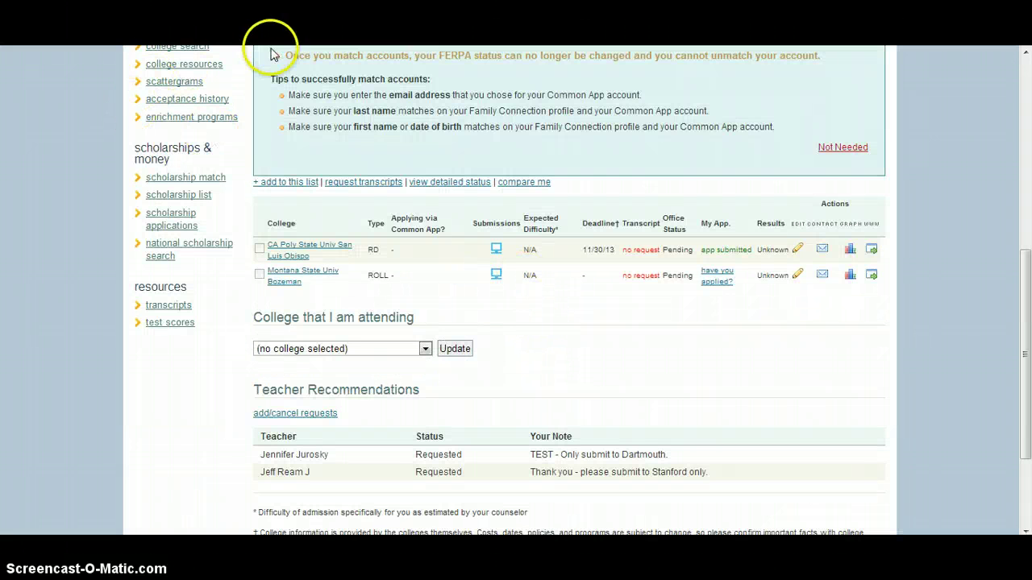